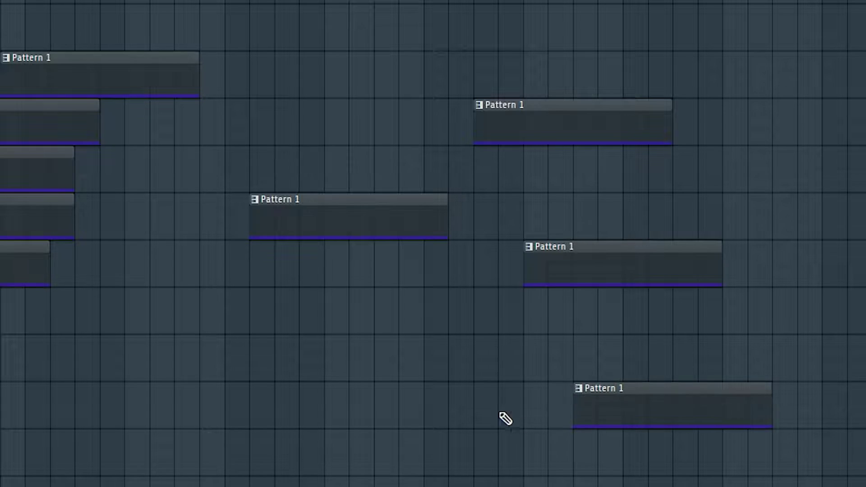
Step: Add a Pattern 1 clip, move it to the far left, and shift the browser panel right
{"action": "left_click", "coordinate": [429, 310]}
{"action": "left_click_drag", "start_coordinate": [429, 309], "coordinate": [2, 355]}
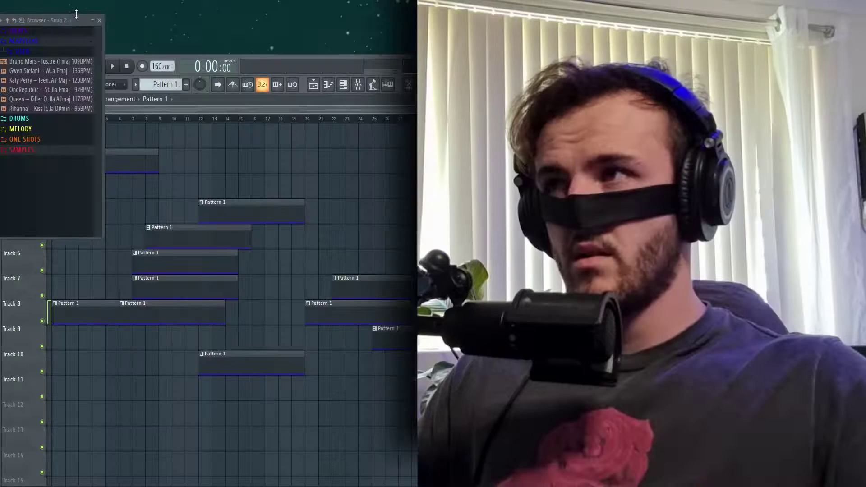
{"action": "left_click_drag", "start_coordinate": [95, 21], "coordinate": [330, 80]}
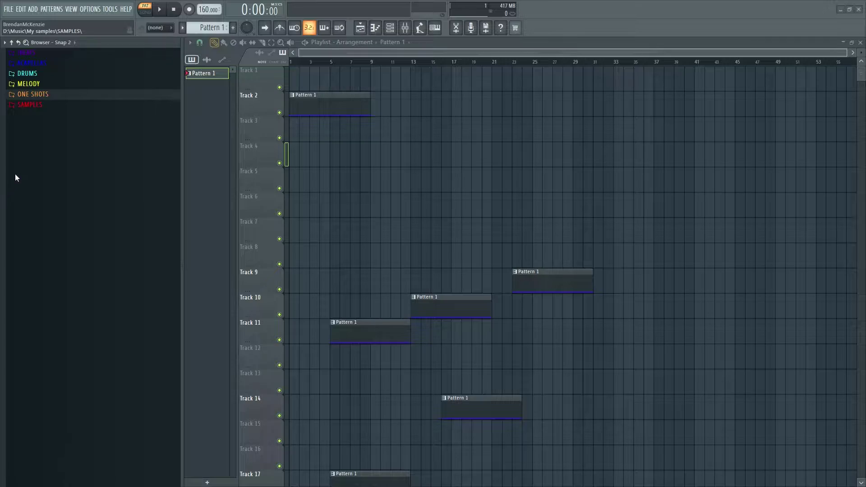
Step: Expand ONE SHOTS, remove the extra Pattern 1 clips, and collapse the MELODY loop folders
{"action": "left_click", "coordinate": [32, 94]}
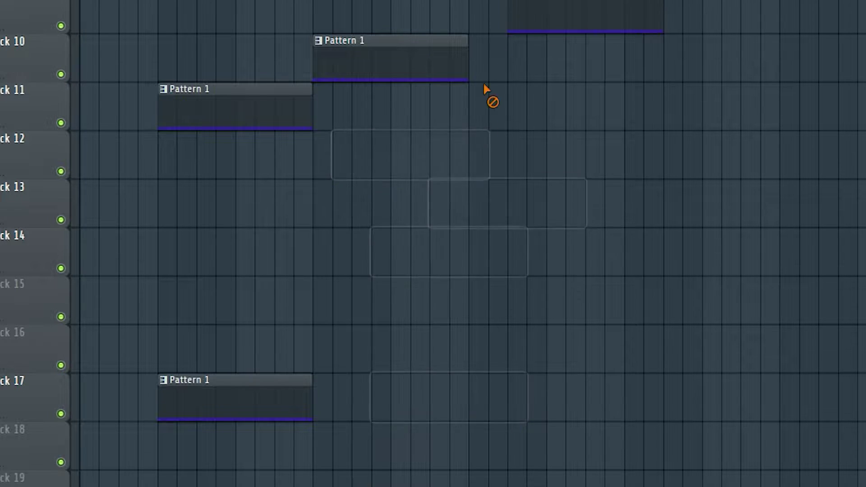
{"action": "left_click_drag", "start_coordinate": [485, 89], "coordinate": [257, 195]}
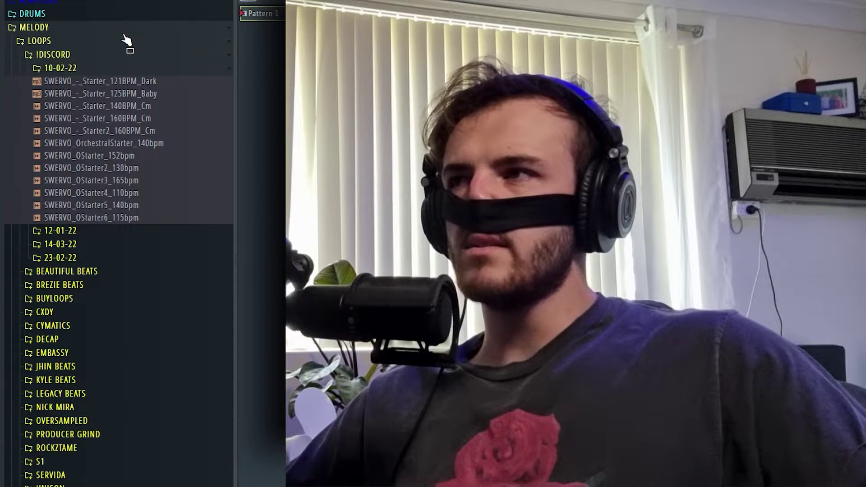
{"action": "left_click", "coordinate": [126, 27]}
Step: Re-expand the MELODY loop folders and open the KYLE BEATS folder
{"action": "left_click", "coordinate": [187, 180]}
{"action": "left_click", "coordinate": [187, 142]}
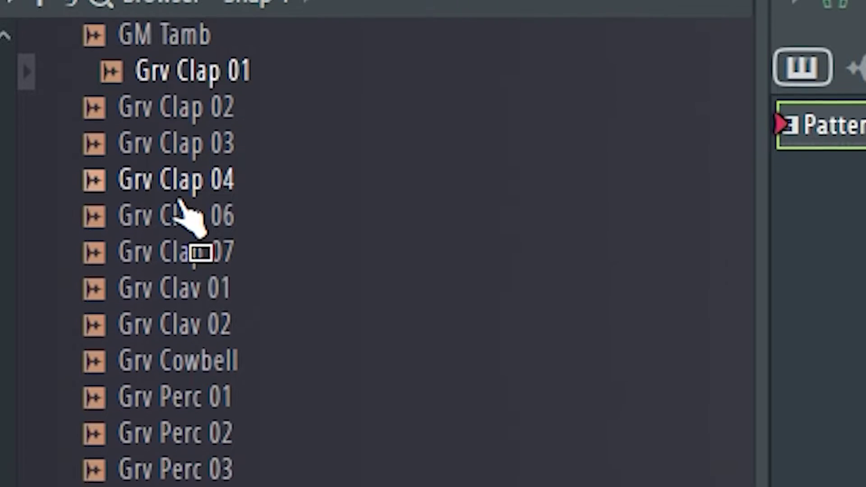
{"action": "scroll", "coordinate": [183, 155], "scroll_direction": "up", "scroll_amount": 4}
{"action": "scroll", "coordinate": [180, 248], "scroll_direction": "up", "scroll_amount": 2}
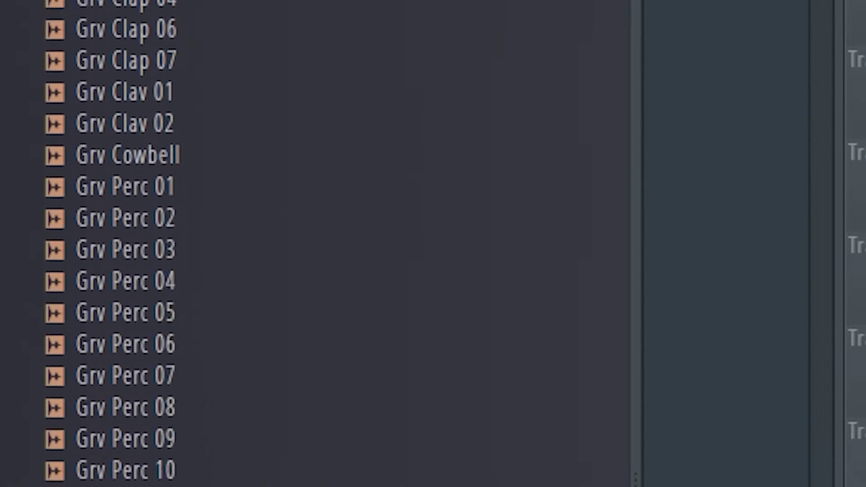
Step: Preview the FPC drum samples one by one down to the 909 Ride
{"action": "scroll", "coordinate": [135, 346], "scroll_direction": "down", "scroll_amount": 6}
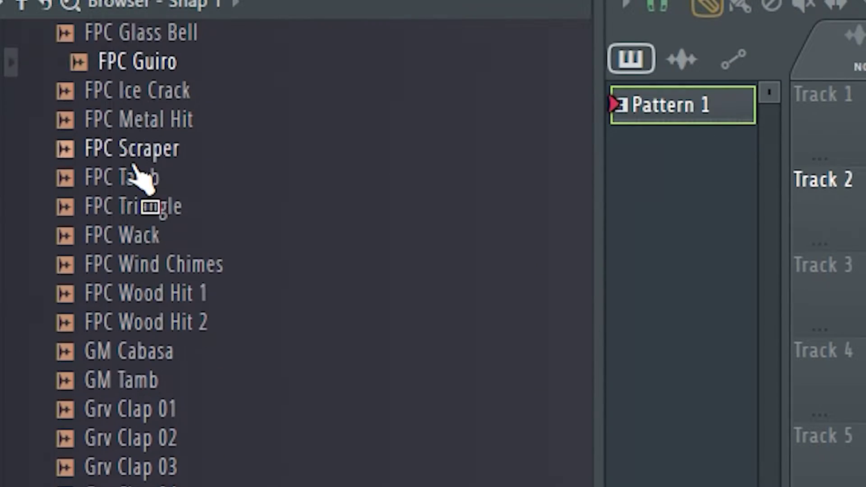
{"action": "key", "text": "Down"}
{"action": "key", "text": "Down"}
{"action": "key", "text": "Down"}
{"action": "key", "text": "Down"}
{"action": "key", "text": "Down"}
{"action": "key", "text": "Down"}
{"action": "key", "text": "Down"}
{"action": "key", "text": "Down"}
{"action": "key", "text": "Down"}
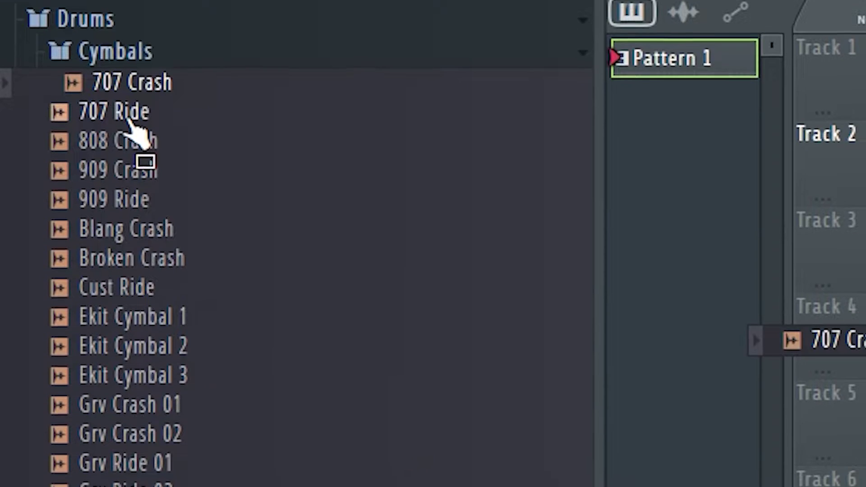
{"action": "key", "text": "Down"}
{"action": "key", "text": "Down"}
{"action": "key", "text": "Down"}
{"action": "key", "text": "Down"}
{"action": "key", "text": "Down"}
{"action": "key", "text": "Down"}
{"action": "key", "text": "Down"}
{"action": "key", "text": "Down"}
{"action": "key", "text": "Down"}
{"action": "key", "text": "Down"}
{"action": "key", "text": "Down"}
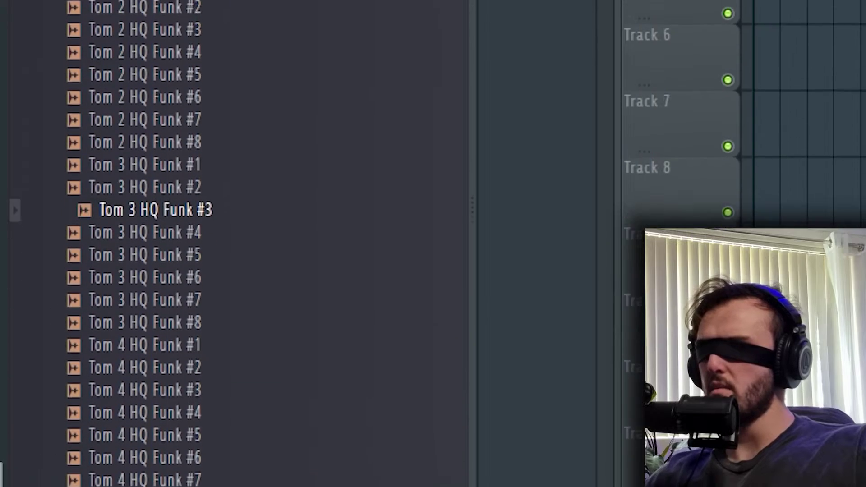
Step: Preview the Tom 2 HQ Funk #6 sample, collapse the Packs folders, and open S1
{"action": "left_click", "coordinate": [145, 97]}
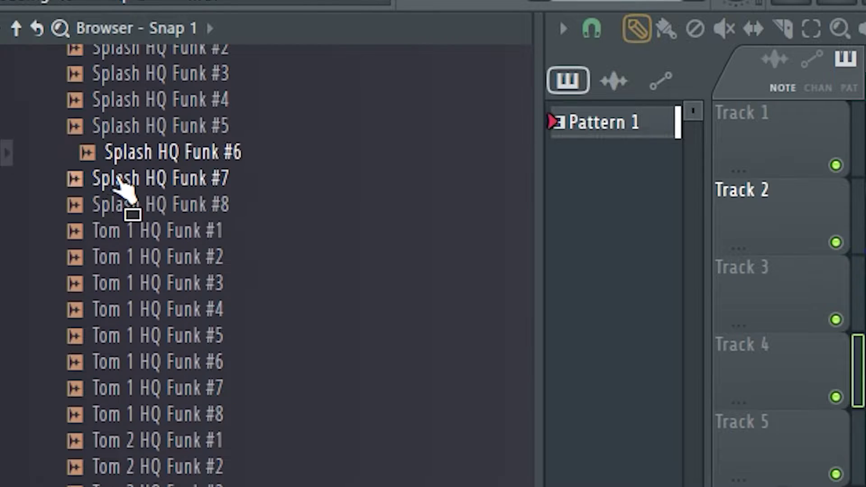
{"action": "scroll", "coordinate": [122, 188], "scroll_direction": "up", "scroll_amount": 8}
{"action": "scroll", "coordinate": [122, 188], "scroll_direction": "up", "scroll_amount": 20}
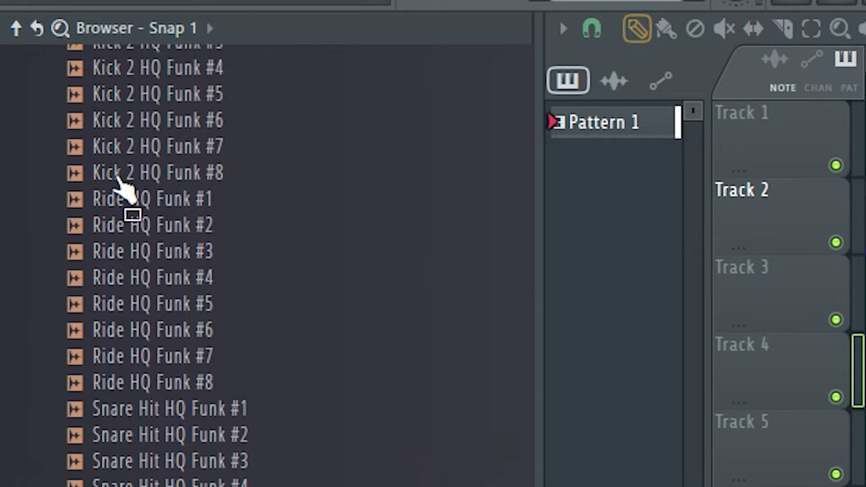
{"action": "scroll", "coordinate": [126, 190], "scroll_direction": "up", "scroll_amount": 8}
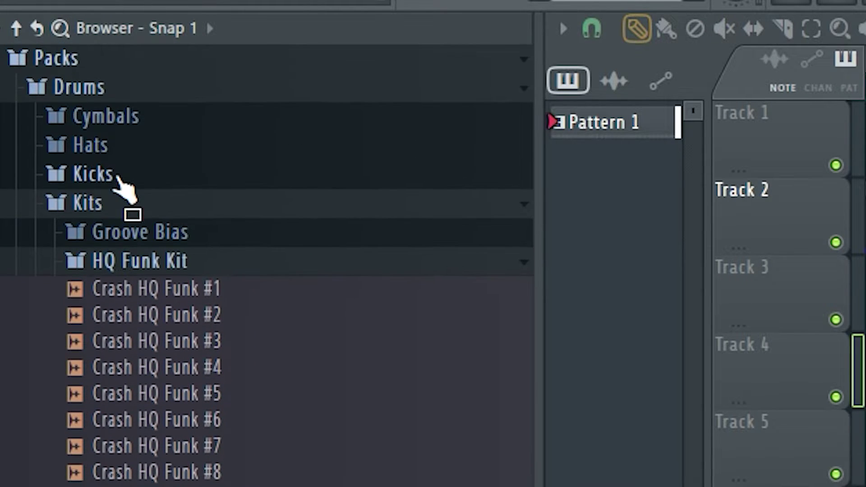
{"action": "left_click", "coordinate": [118, 177]}
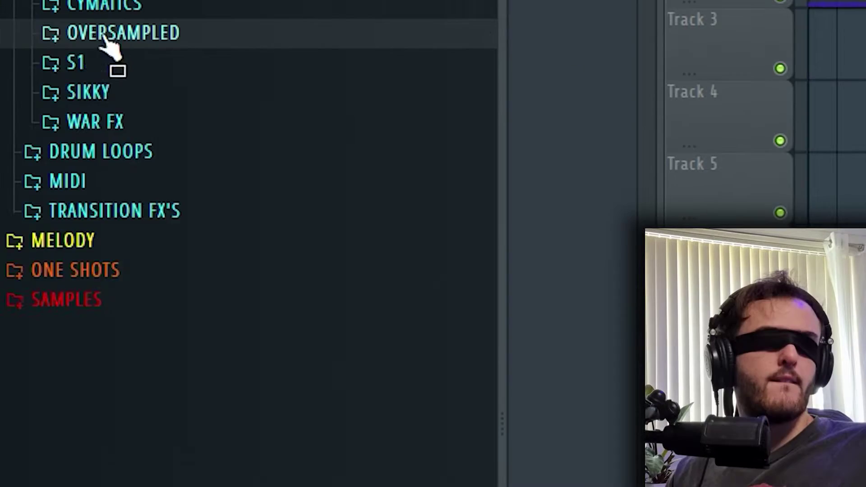
{"action": "left_click", "coordinate": [75, 62]}
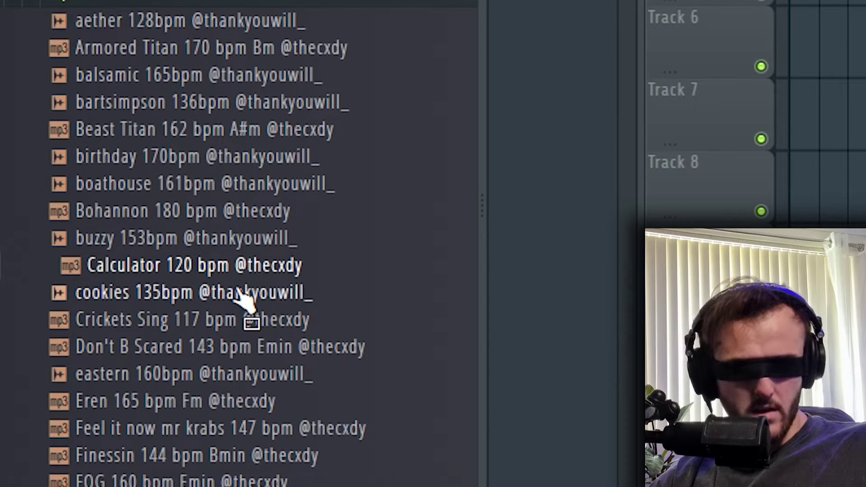
Step: Drag the cookies 135bpm melody loop toward the arrangement
{"action": "left_click_drag", "start_coordinate": [236, 291], "coordinate": [381, 344]}
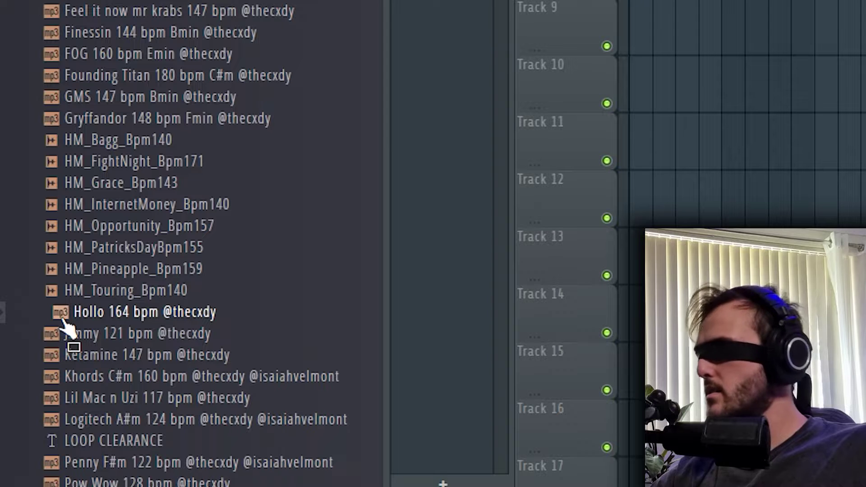
Step: Drop the Hollo 164 bpm loop at the start of Playlist Track 7
{"action": "left_click_drag", "start_coordinate": [62, 319], "coordinate": [0, 164]}
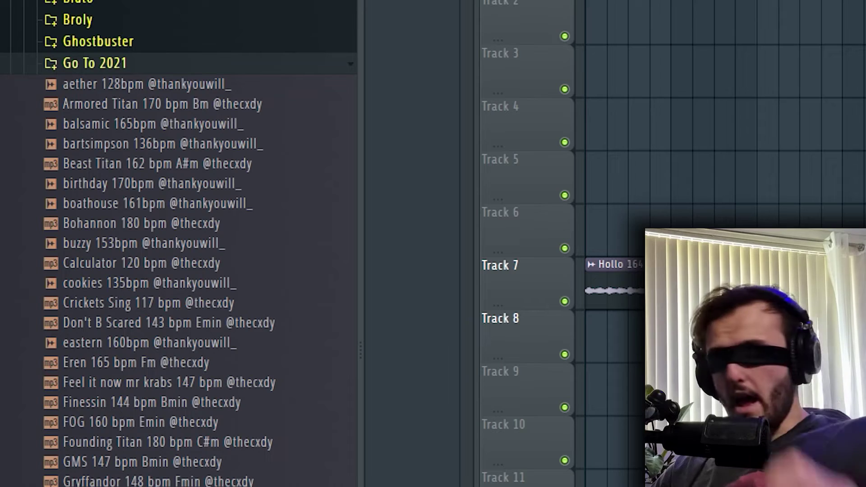
{"action": "scroll", "coordinate": [85, 223], "scroll_direction": "up", "scroll_amount": 3}
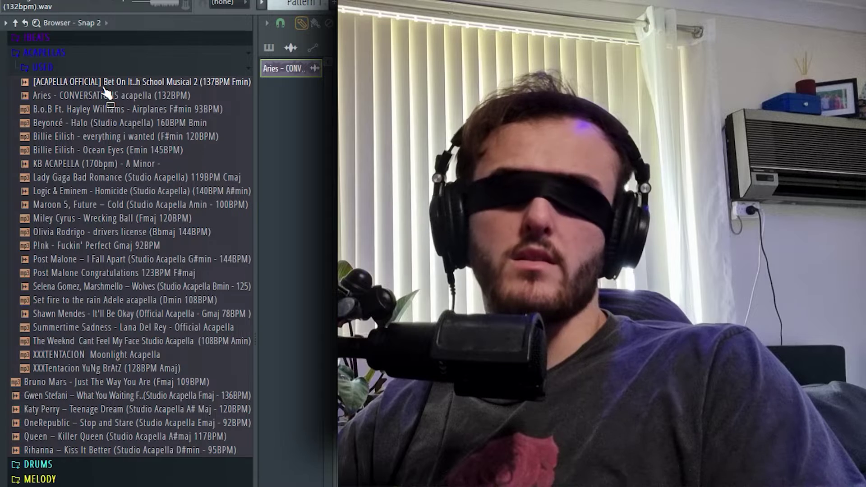
{"action": "key", "text": "Left"}
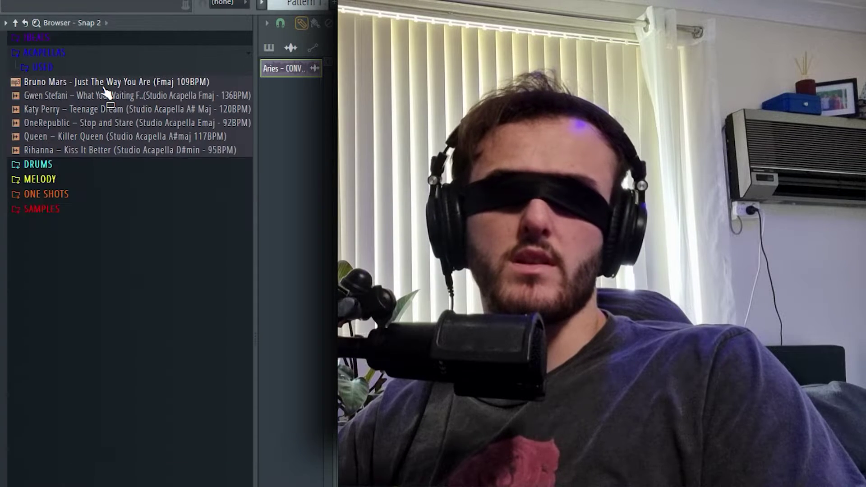
{"action": "key", "text": "Right"}
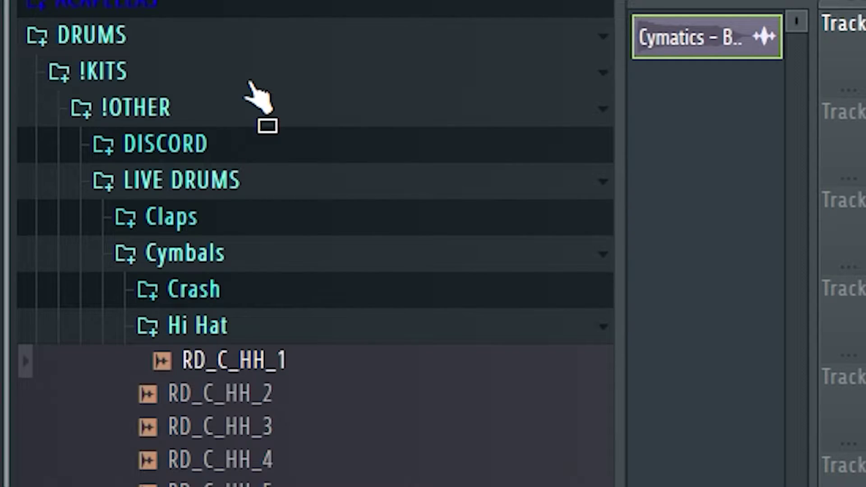
Step: Step through the LIVE DRUMS Hi Hat samples and on to the horn and laser effects
{"action": "key", "text": "Down"}
{"action": "key", "text": "Down"}
{"action": "key", "text": "Down"}
{"action": "key", "text": "Down"}
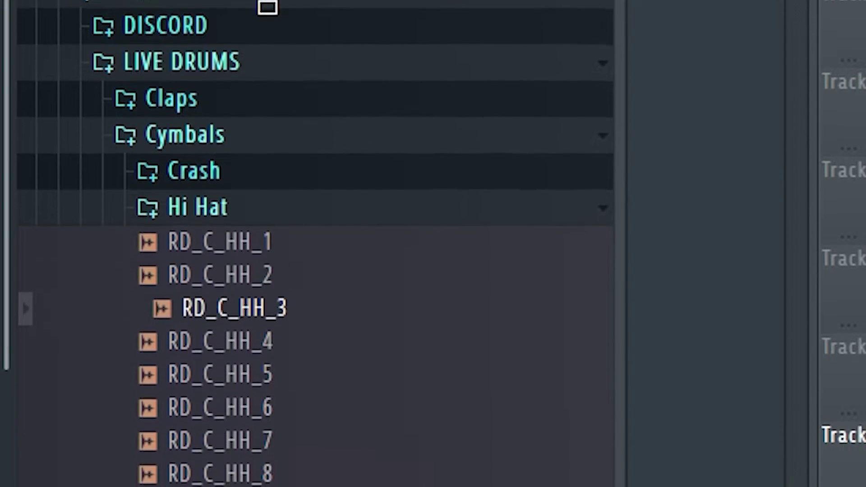
{"action": "key", "text": "Down"}
{"action": "key", "text": "Down"}
{"action": "key", "text": "Down"}
{"action": "key", "text": "Down"}
{"action": "key", "text": "Down"}
{"action": "key", "text": "Down"}
{"action": "key", "text": "Down"}
{"action": "key", "text": "Down"}
{"action": "key", "text": "Down"}
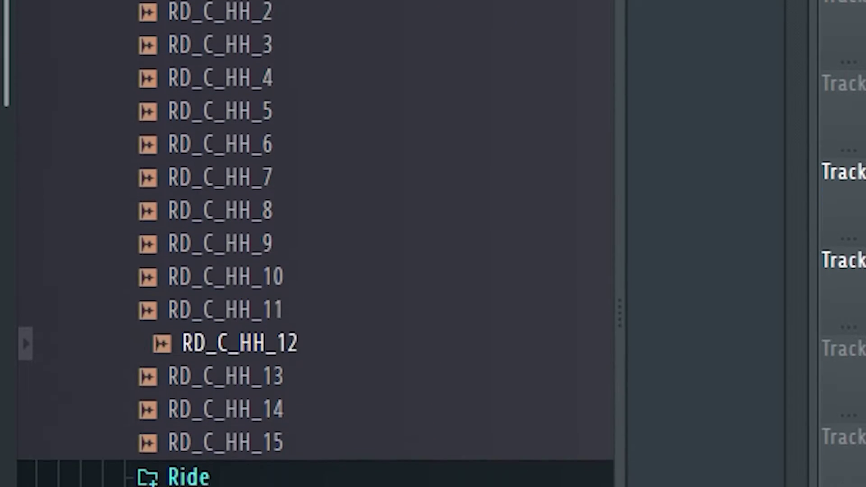
{"action": "key", "text": "Down"}
{"action": "key", "text": "Down"}
{"action": "key", "text": "Down"}
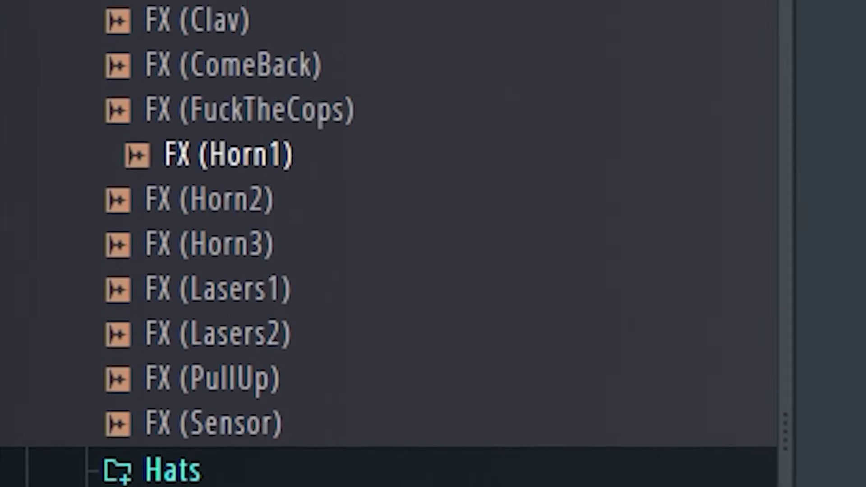
{"action": "key", "text": "Down"}
{"action": "key", "text": "Down"}
{"action": "key", "text": "Down"}
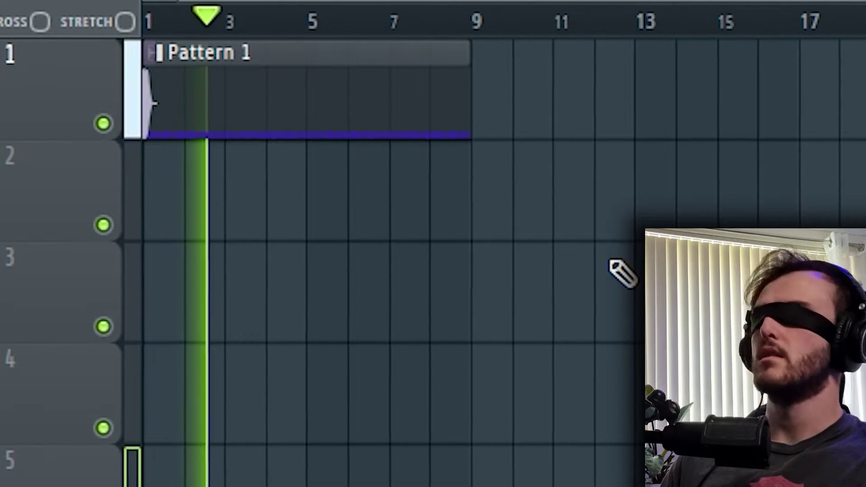
Step: Place the sample on Track 3 near bars 4, 8 and 3, stopping playback afterwards
{"action": "left_click", "coordinate": [270, 282]}
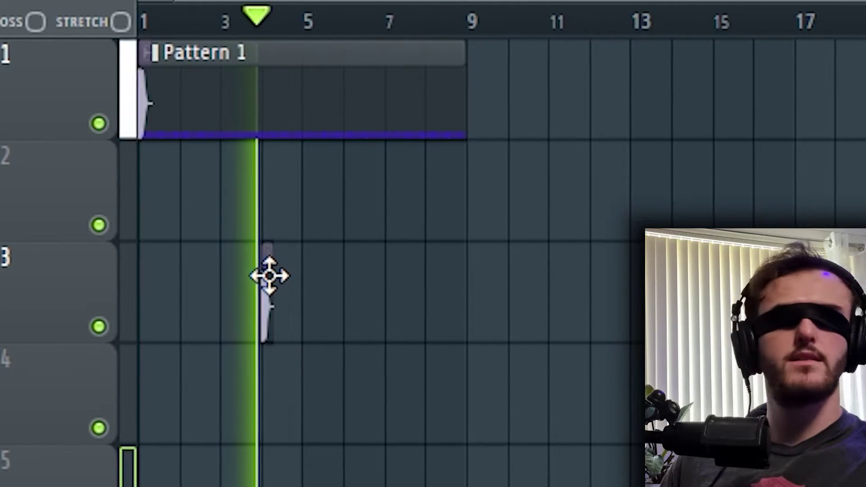
{"action": "left_click", "coordinate": [428, 286]}
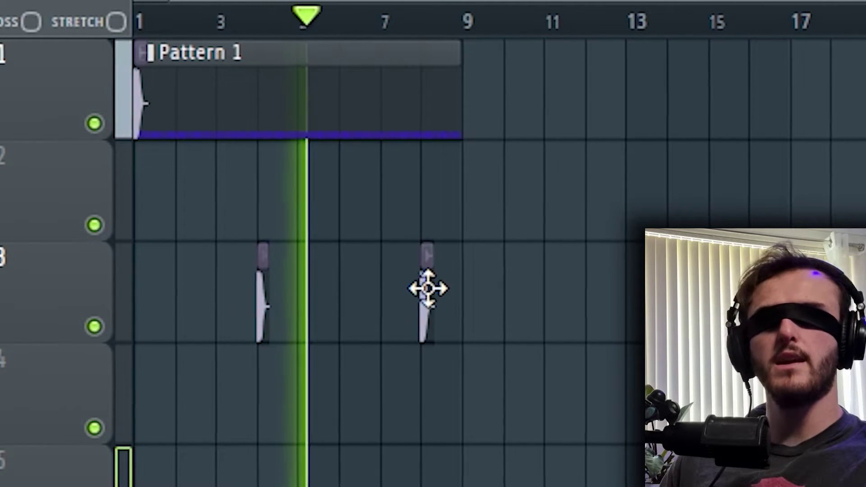
{"action": "key", "text": "space"}
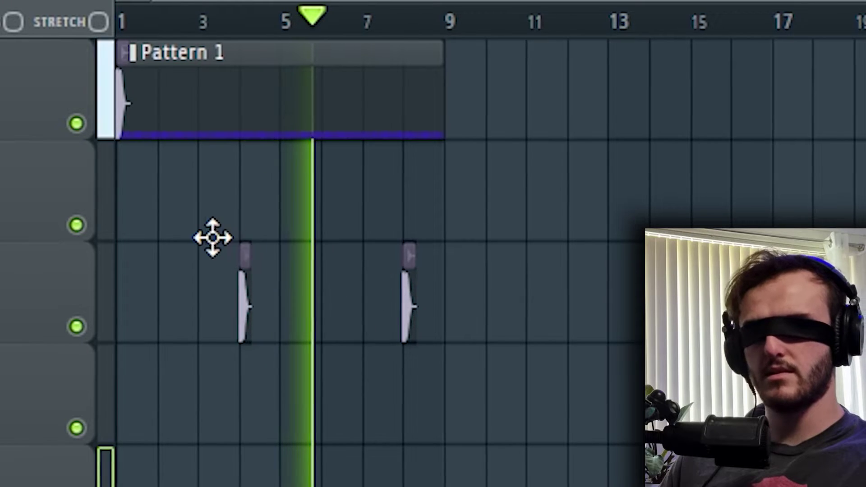
{"action": "left_click", "coordinate": [205, 253]}
{"action": "key", "text": "space"}
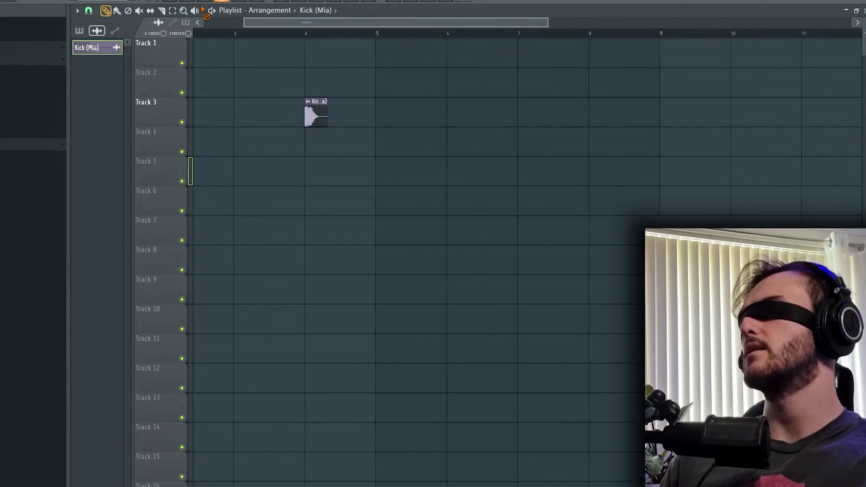
{"action": "mouse_move", "coordinate": [316, 115]}
{"action": "left_mouse_down"}
{"action": "mouse_move", "coordinate": [225, 115]}
{"action": "mouse_move", "coordinate": [320, 115]}
{"action": "left_mouse_up"}
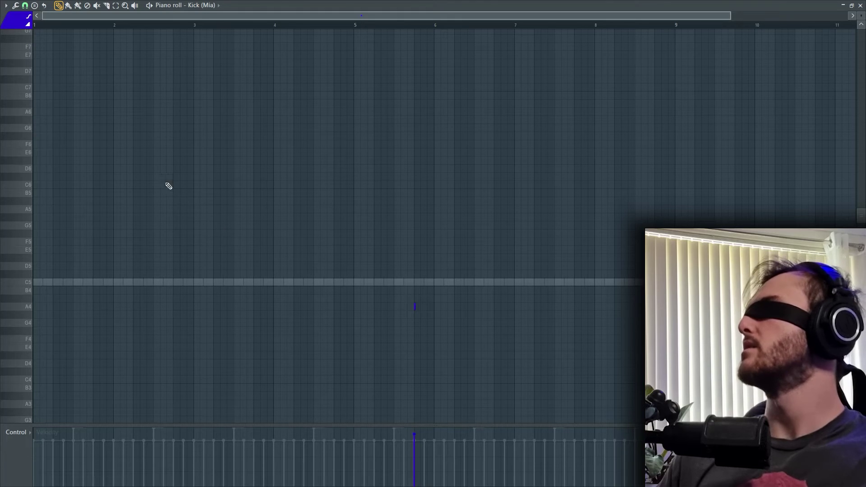
{"action": "scroll", "coordinate": [341, 231], "scroll_direction": "up", "scroll_amount": 4}
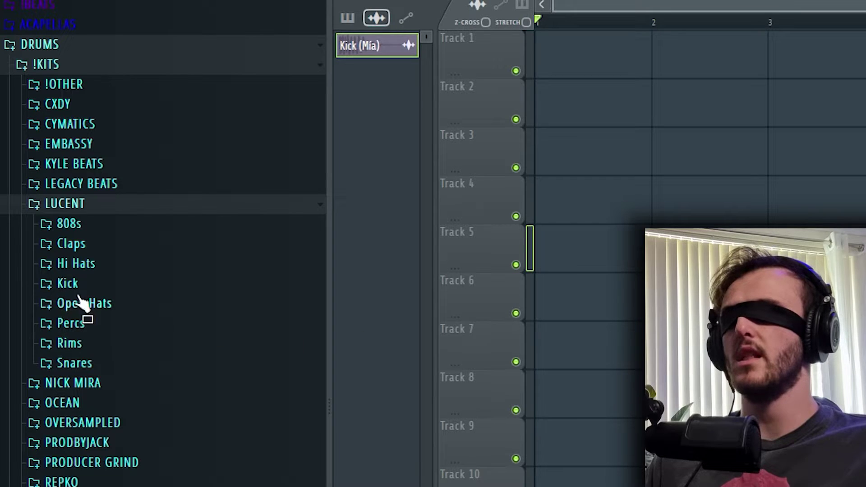
Step: Expand the LUCENT Kick folder and scroll through its kick samples
{"action": "left_click", "coordinate": [63, 289]}
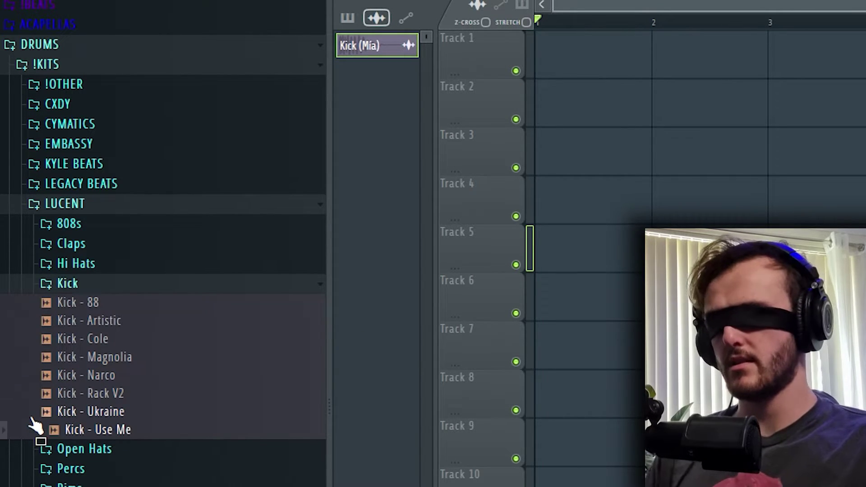
{"action": "scroll", "coordinate": [33, 424], "scroll_direction": "down", "scroll_amount": 1}
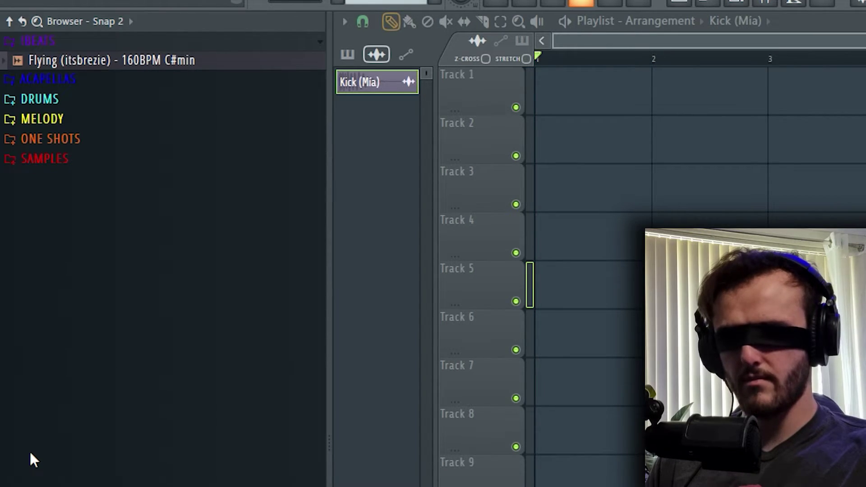
Step: Collapse the BEATS folder and move up to the ONE SHOTS folder
{"action": "key", "text": "Left"}
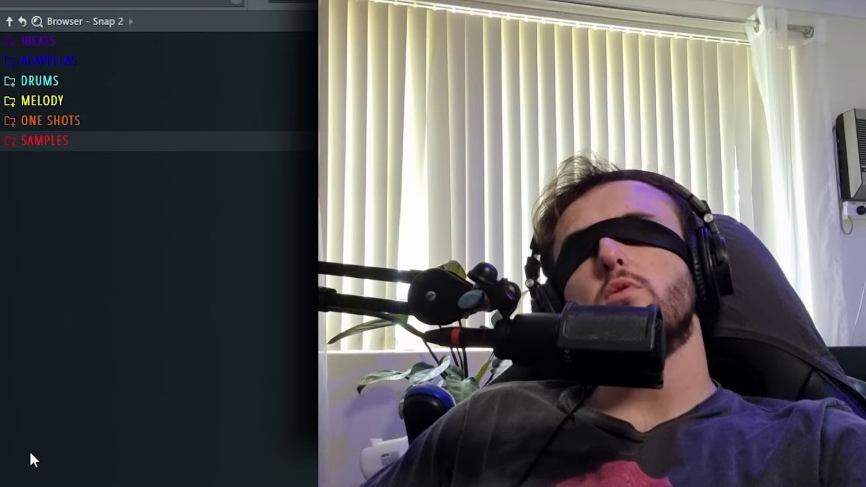
{"action": "key", "text": "Up"}
{"action": "key", "text": "Up"}
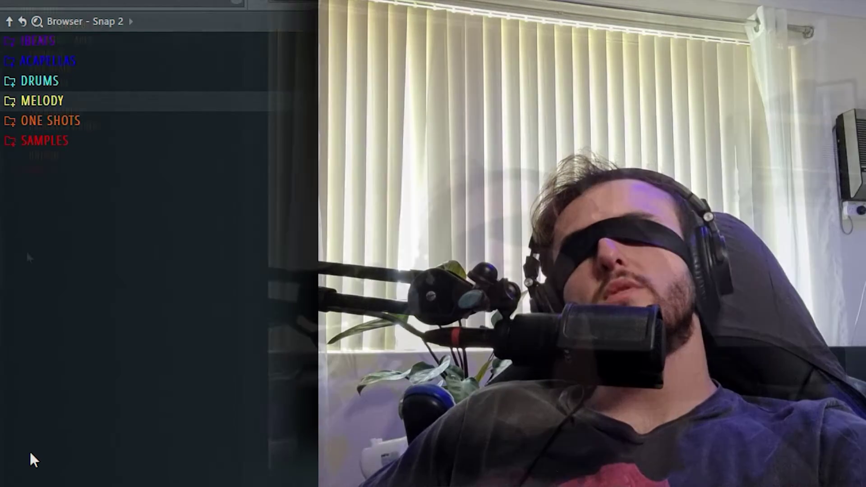